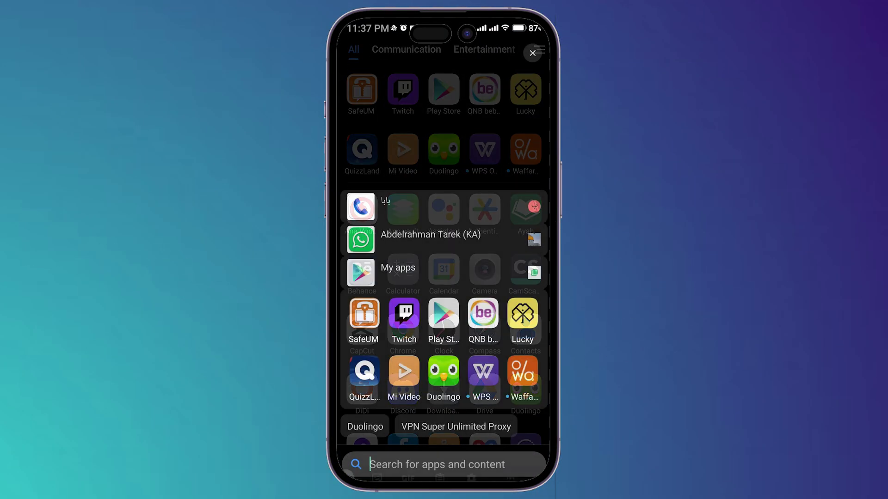
Step: Search the Play Store for 'tiktok' and open the TikTok app page
left_click(443, 90)
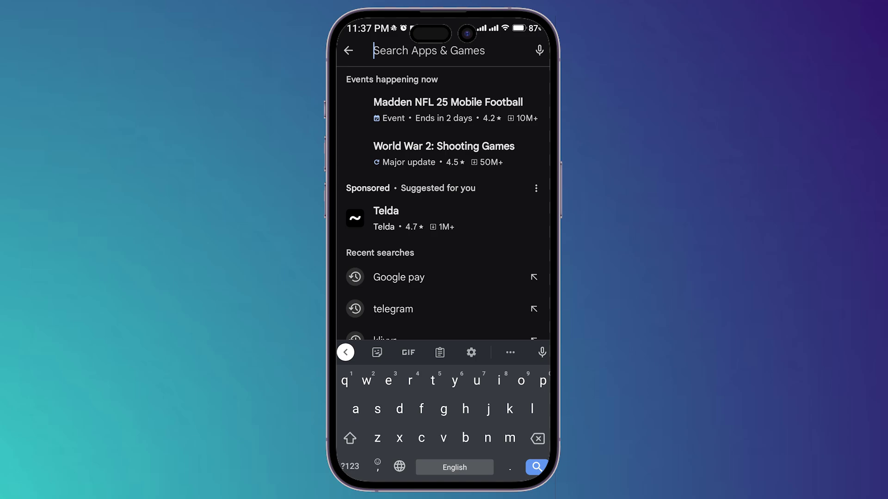
type("tio")
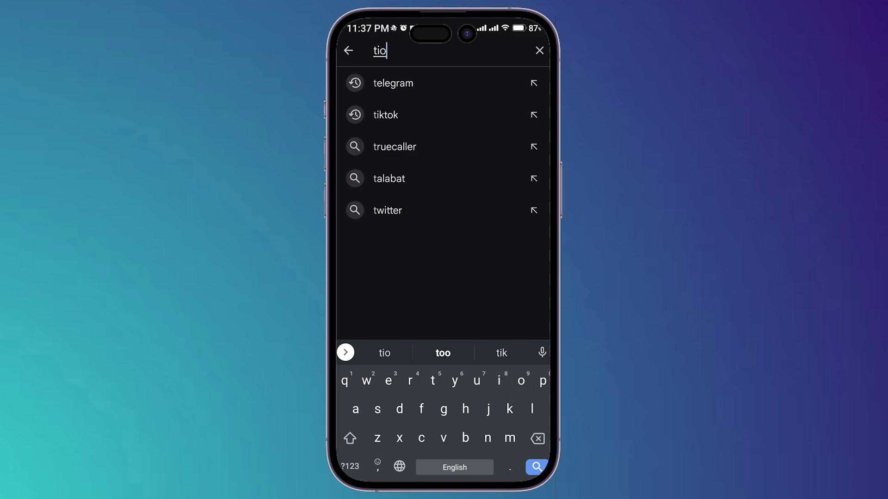
key("BackSpace")
type("k")
left_click(384, 146)
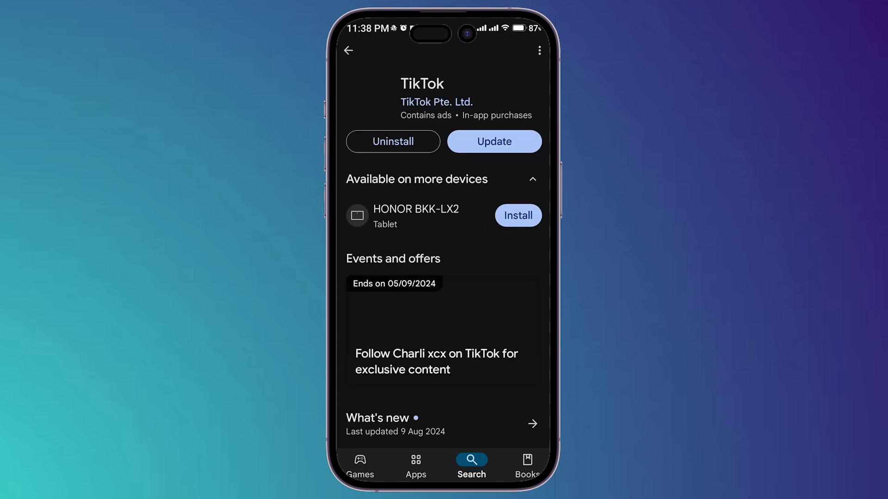
Step: Start the TikTok update from its Play Store page
left_click(494, 140)
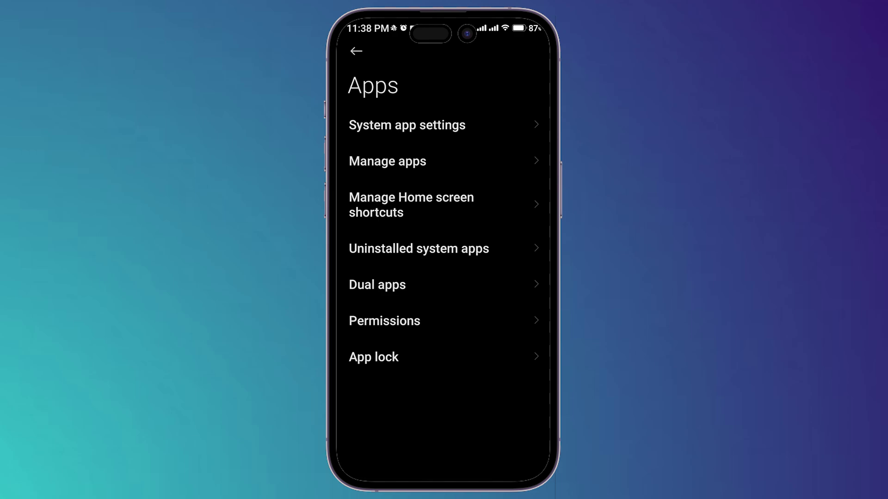
Step: Search Manage apps for TikTok and open its App info page
left_click(387, 162)
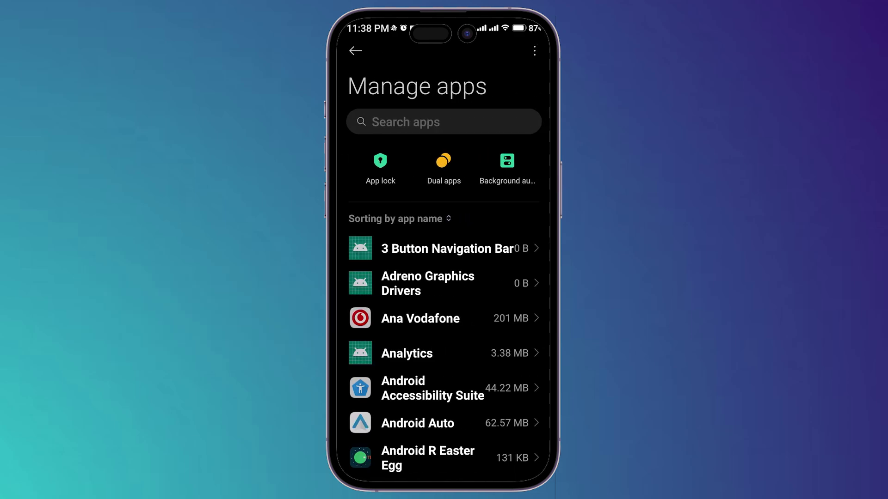
left_click(444, 121)
type("tikt")
left_click(417, 104)
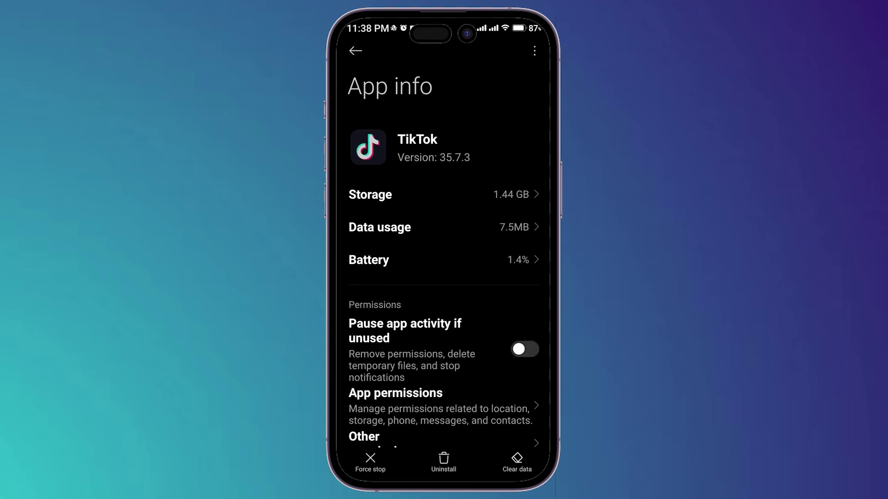
Step: Clear TikTok's 220 MB cache from its Storage page, confirming with OK
left_click(369, 195)
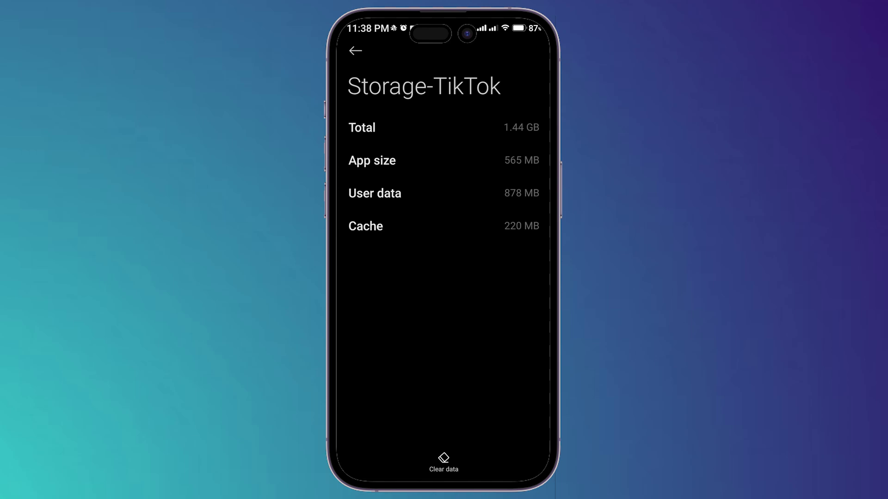
left_click(443, 463)
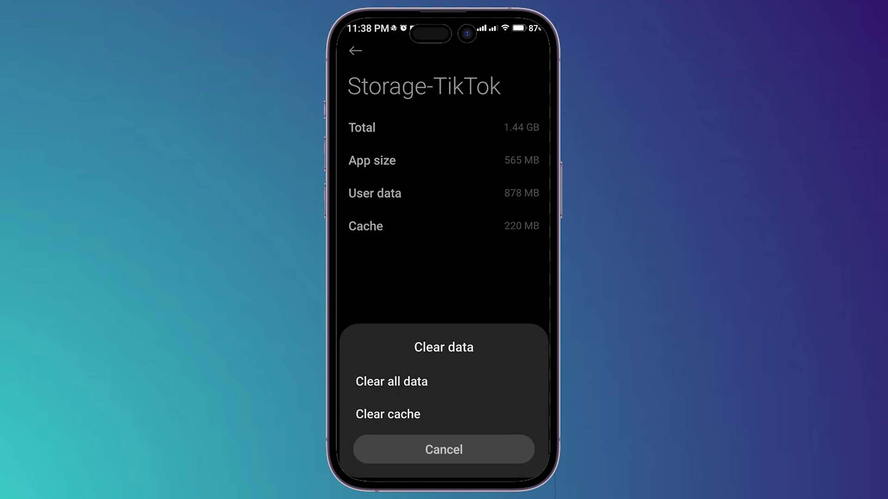
left_click(458, 412)
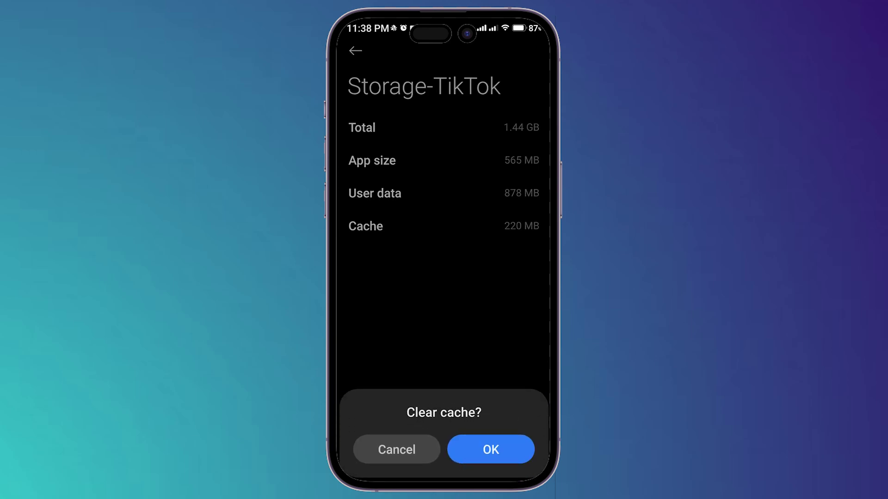
left_click(491, 449)
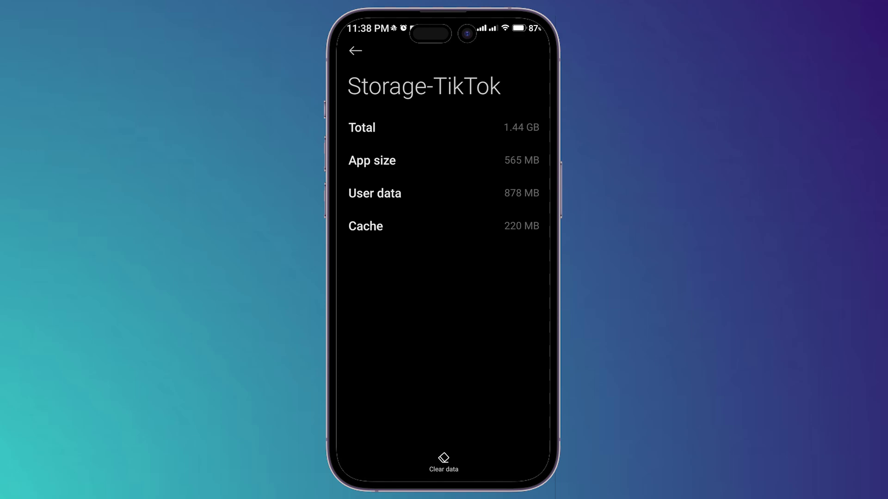